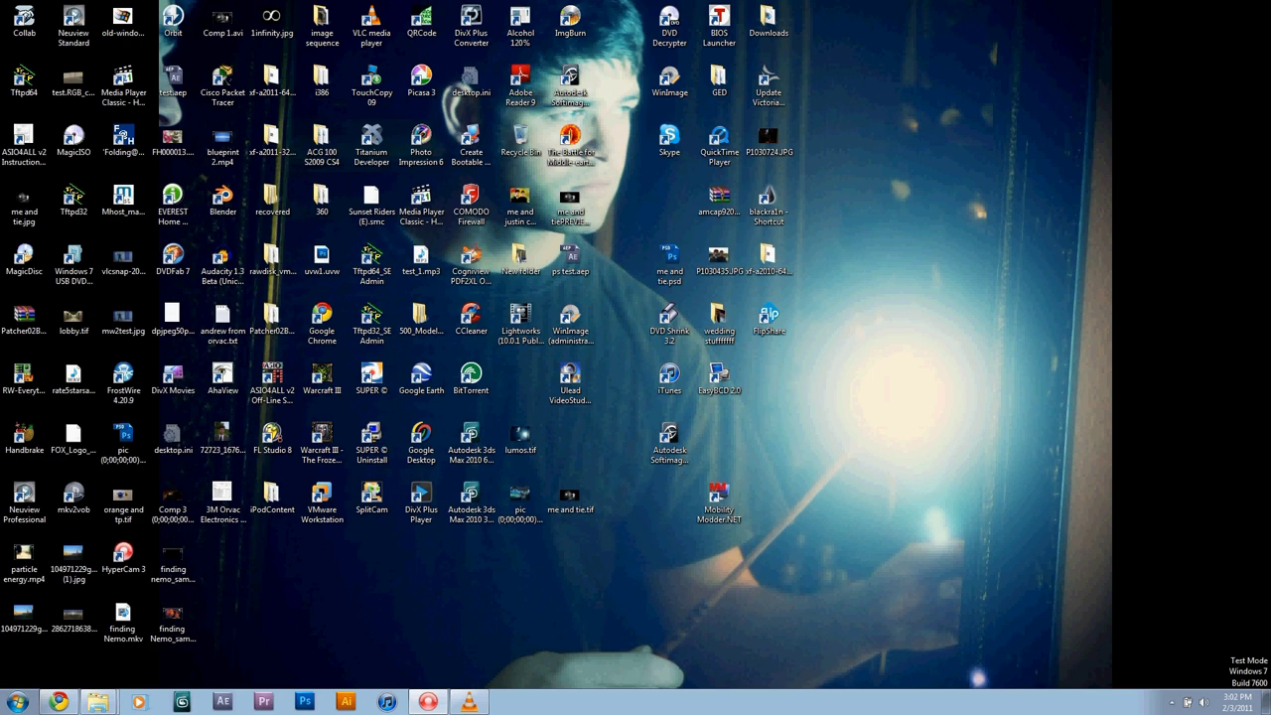
- Launch HandBrake and begin choosing a video file as the source, checking the list of recently used files
left_click(38, 439)
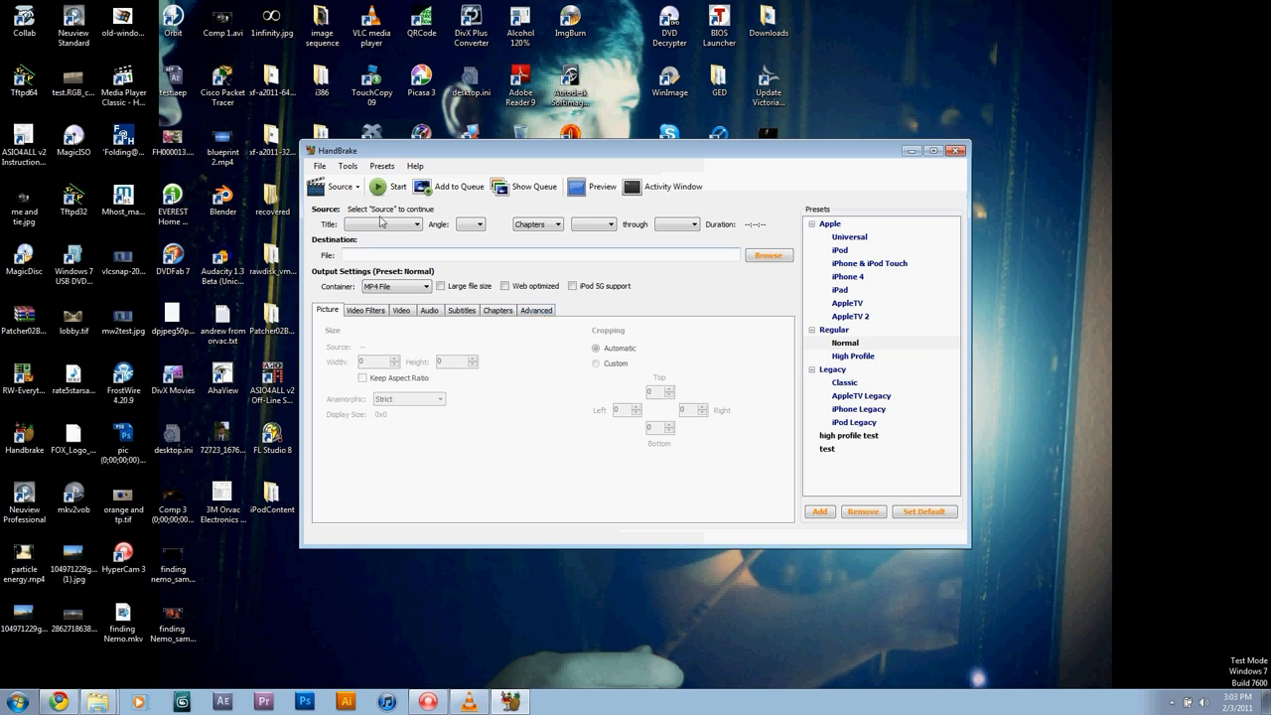
left_click(344, 188)
left_click(343, 206)
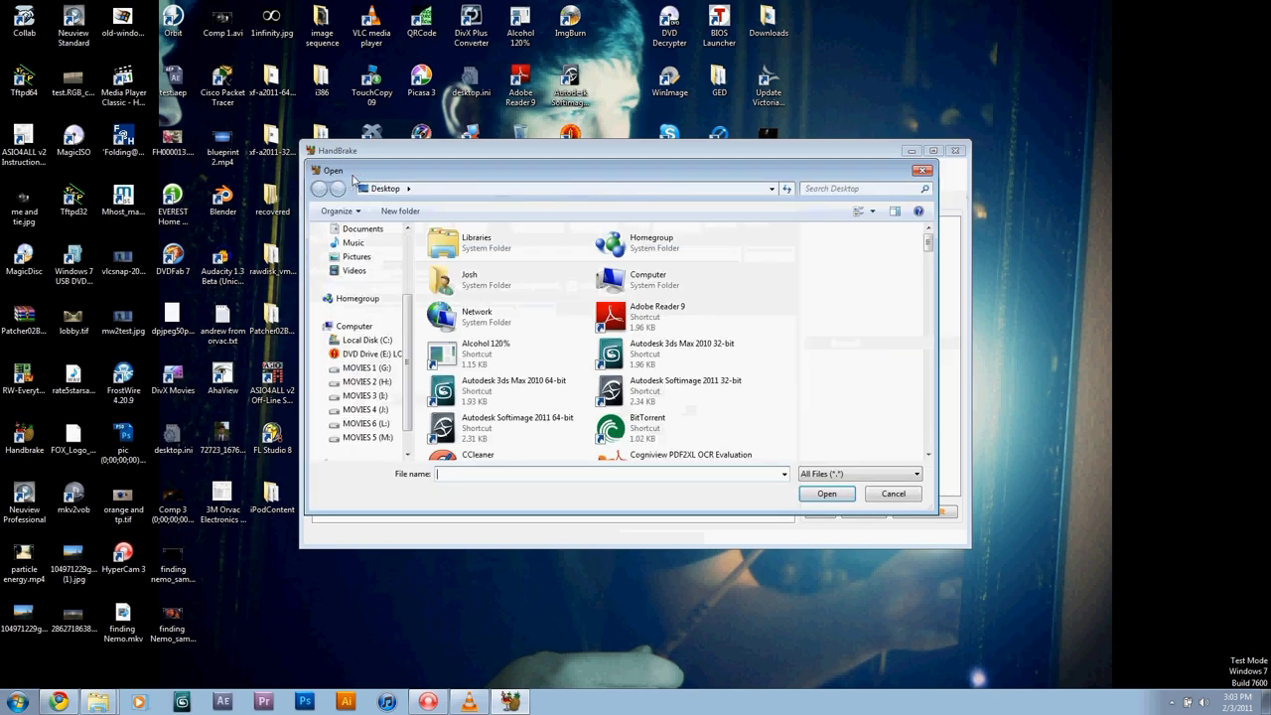
left_click(785, 476)
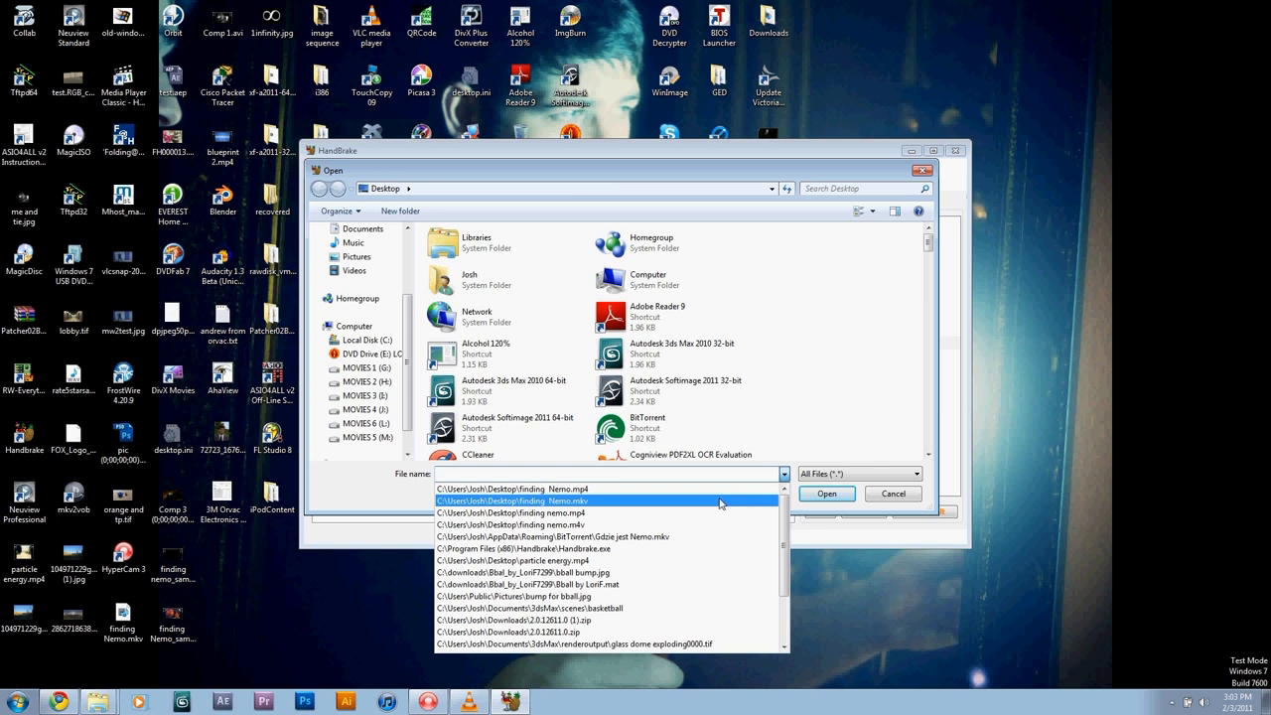
left_click(674, 475)
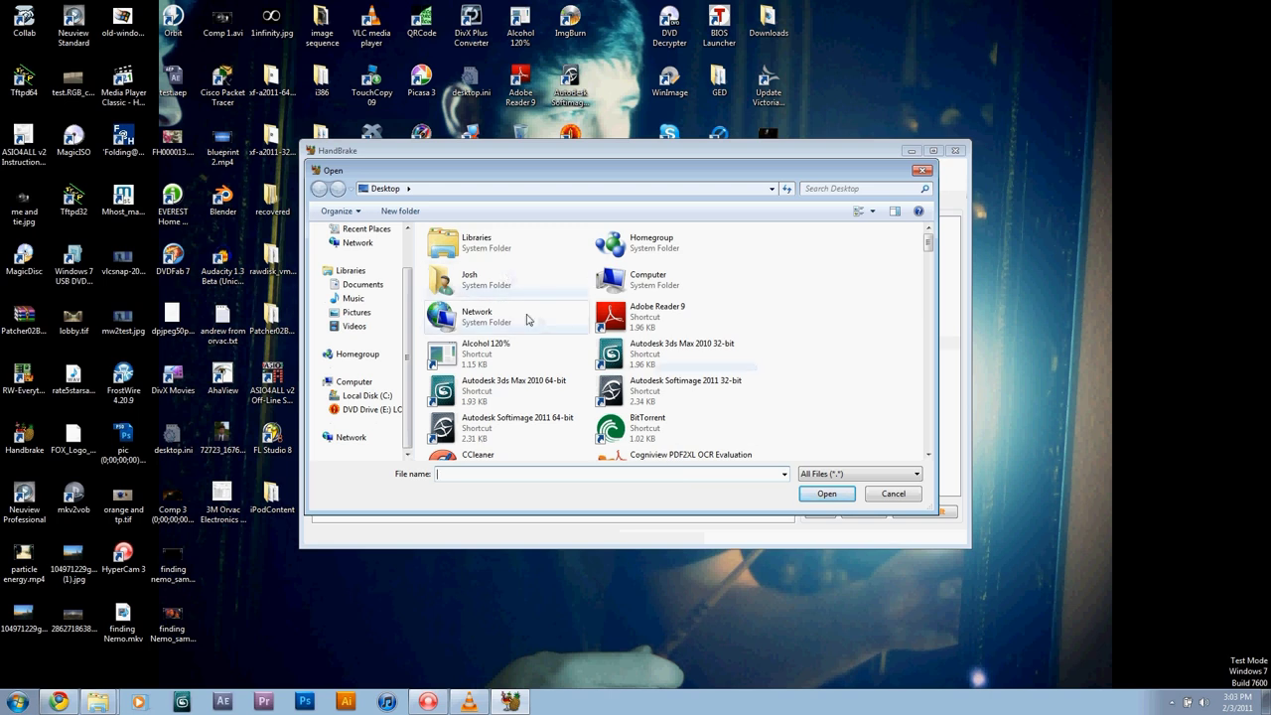
- Load halfblood prince .mkv from the Iomega HDD (F:) drive as the source and dismiss the default path warning
double_click(664, 285)
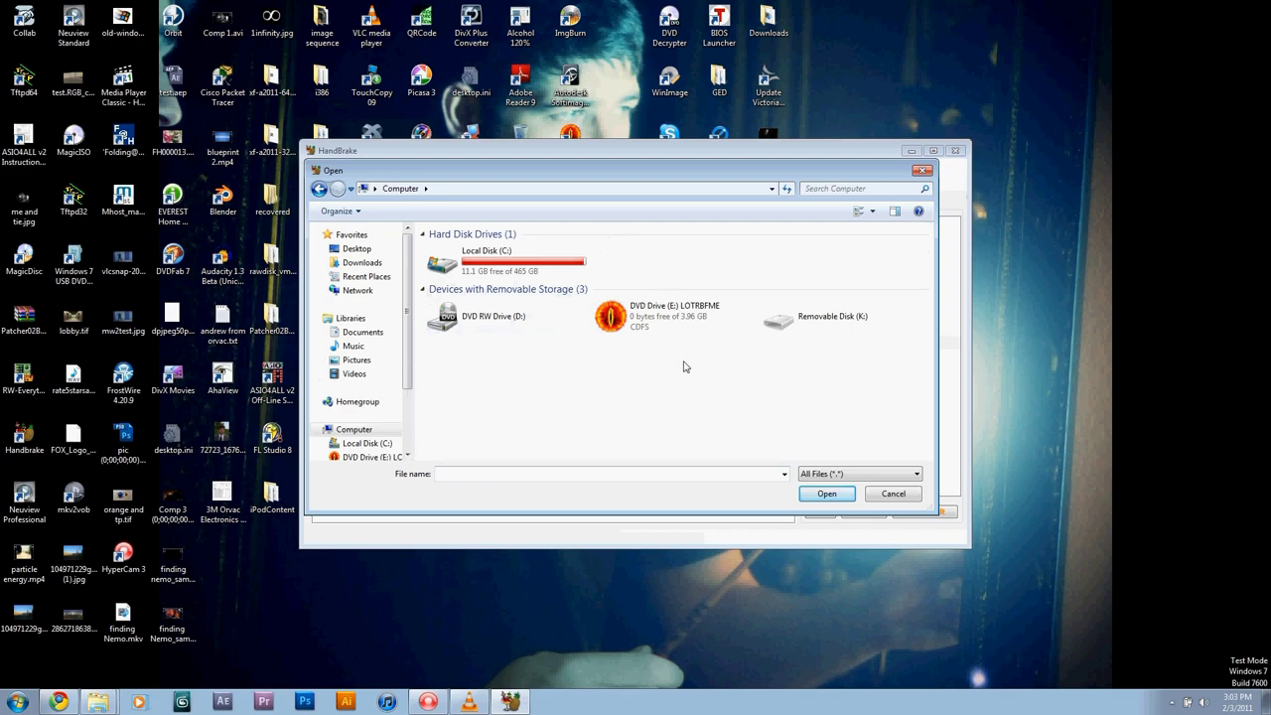
left_click_drag(818, 181, 692, 303)
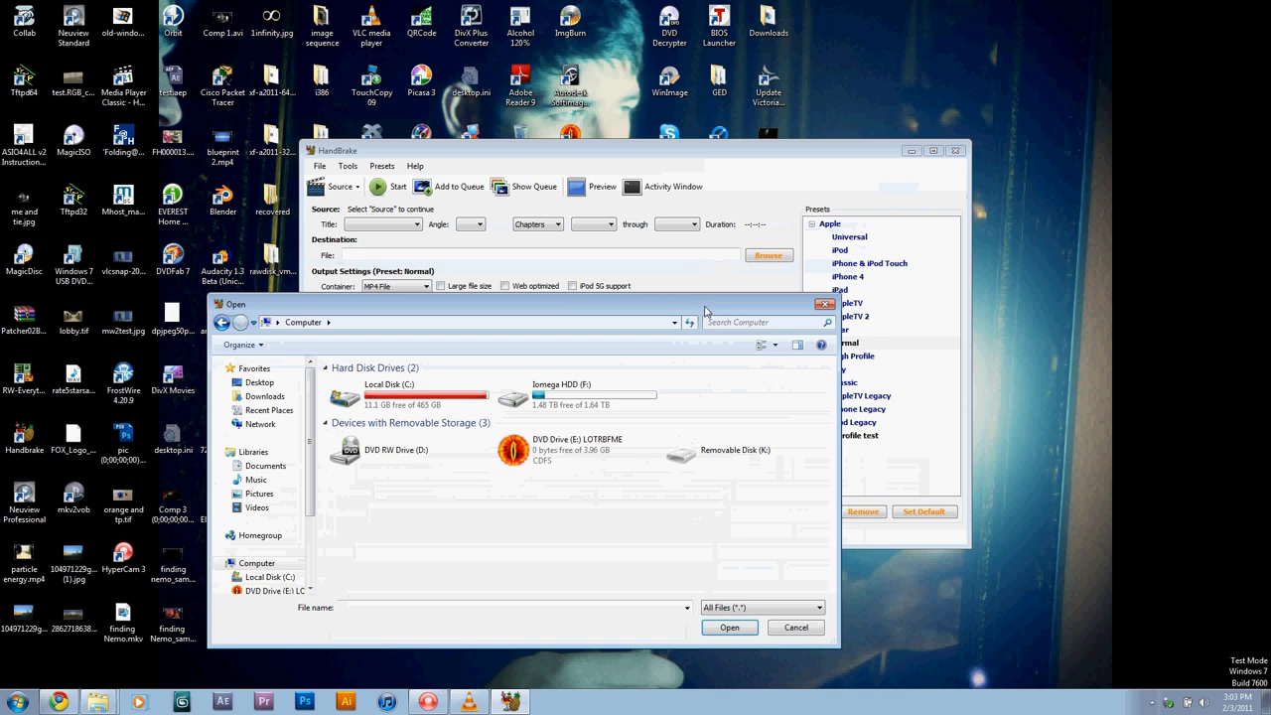
left_click_drag(705, 310, 721, 264)
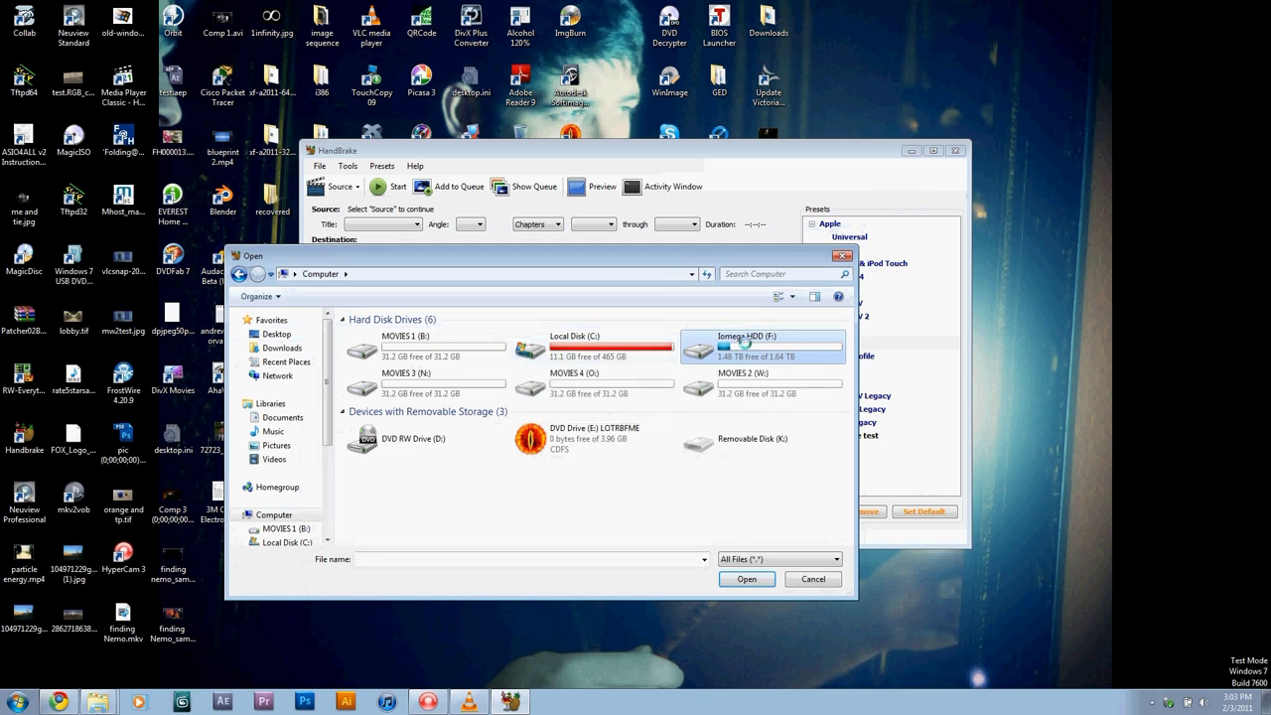
double_click(743, 341)
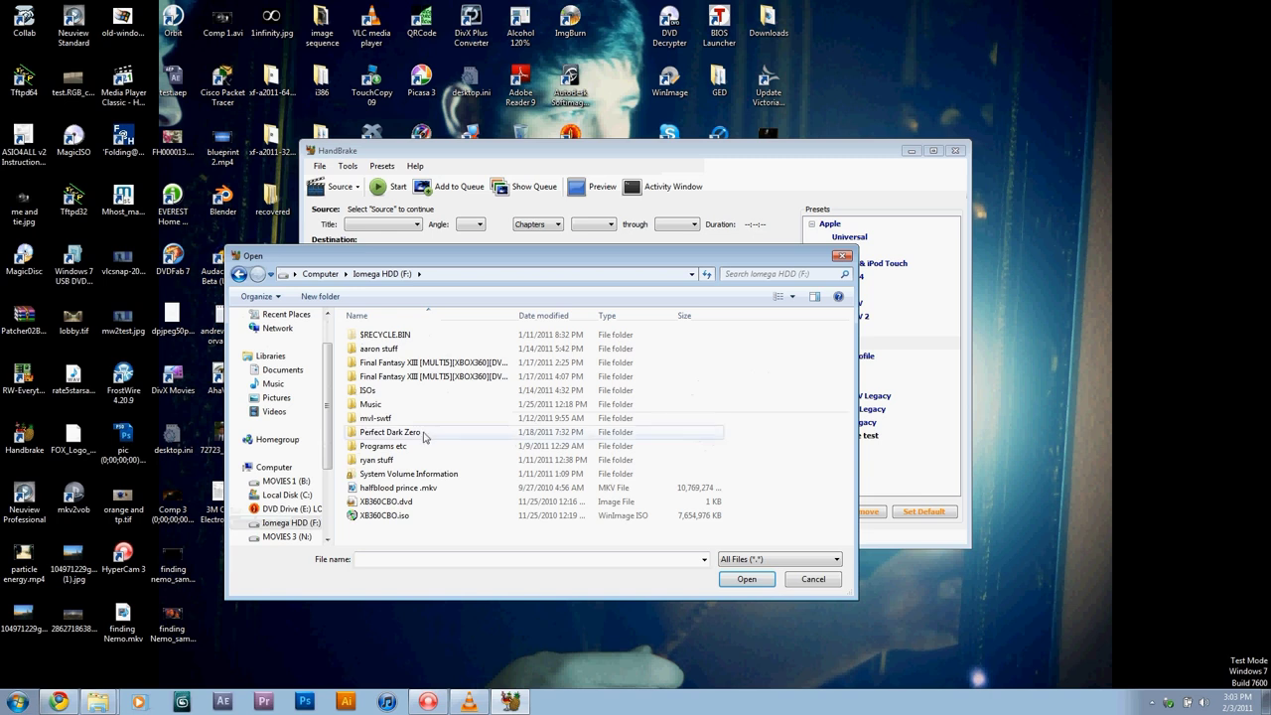
double_click(421, 487)
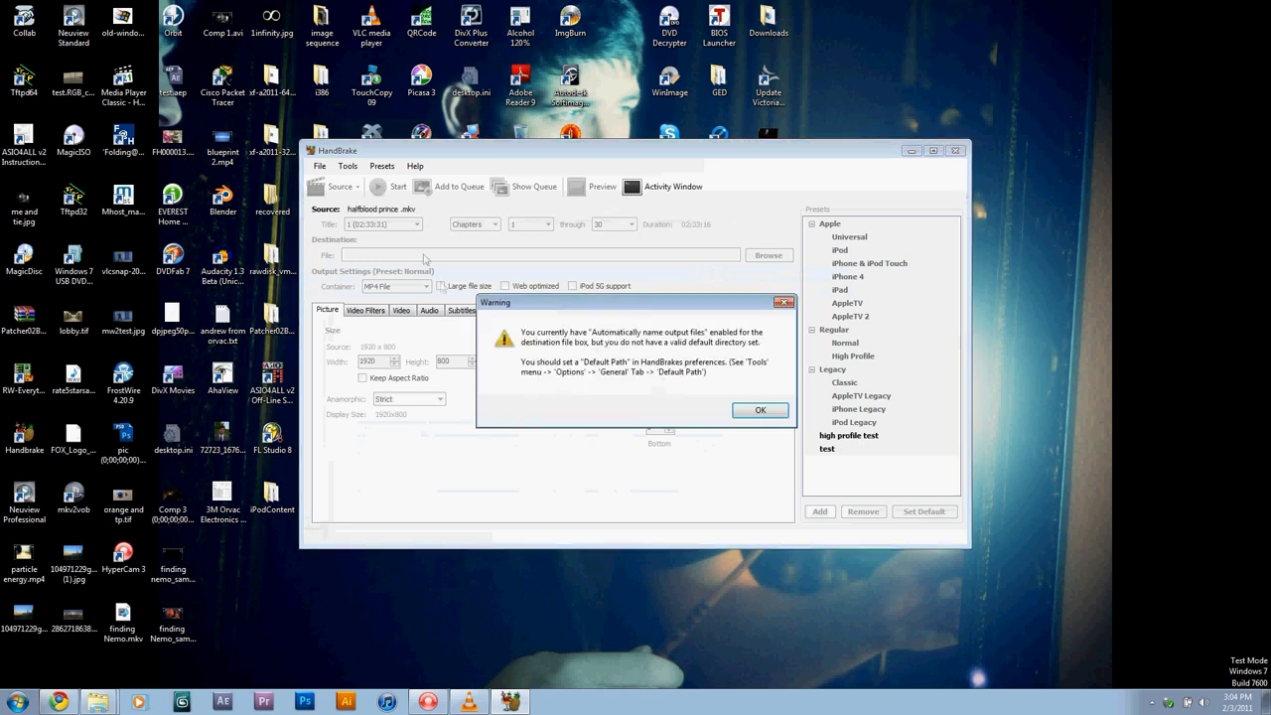
left_click(760, 411)
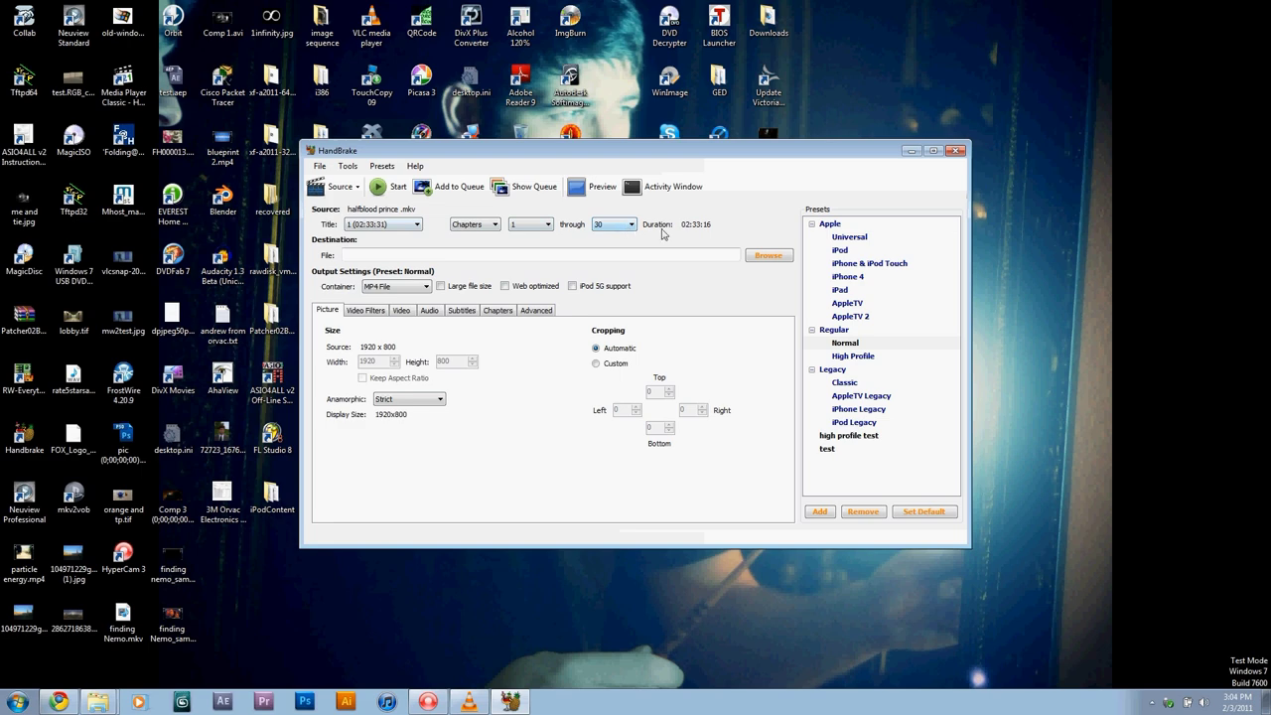
- Set the destination to an mp4-type file named hp hbp on the Iomega HDD (F:) drive
left_click(768, 256)
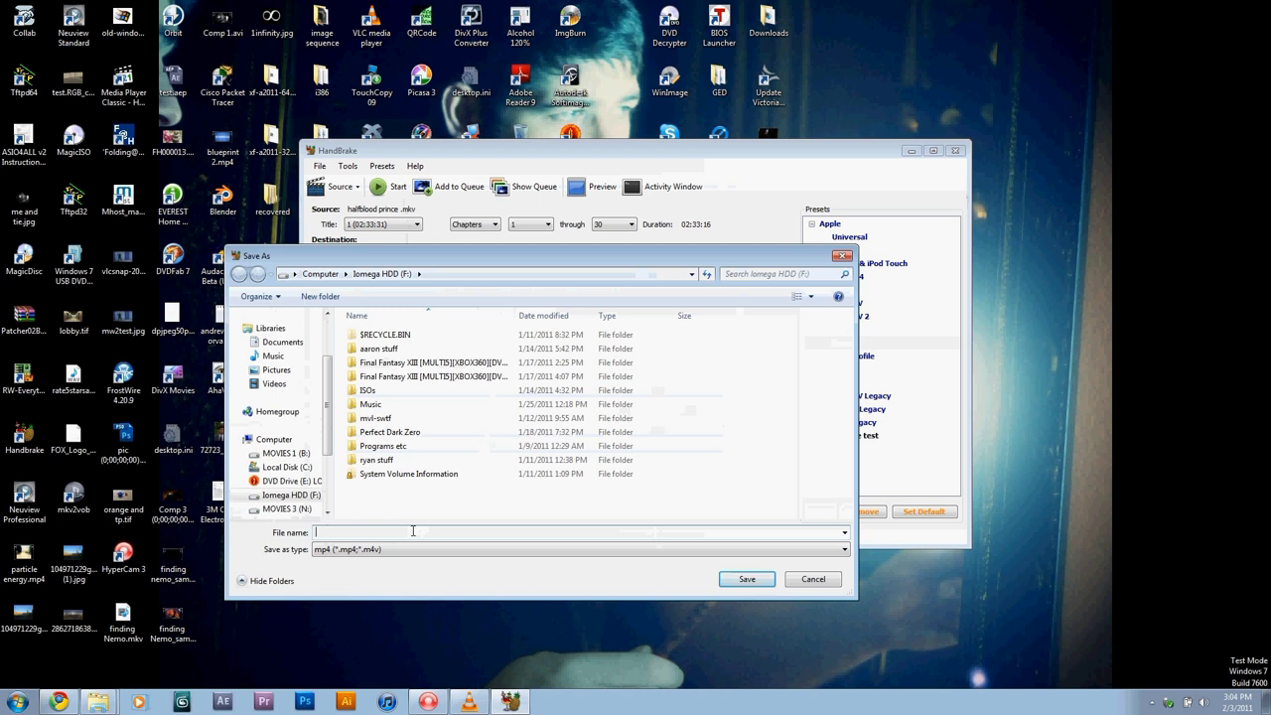
type("hp b")
key("BackSpace")
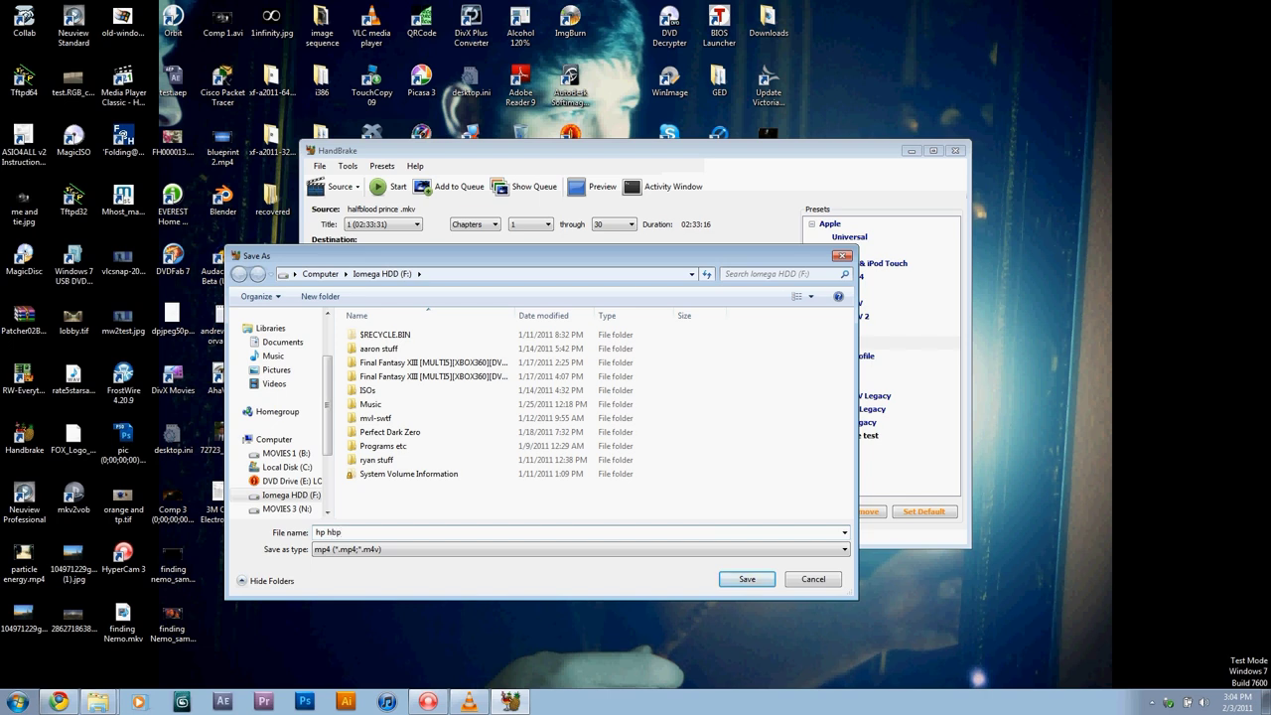
left_click(749, 579)
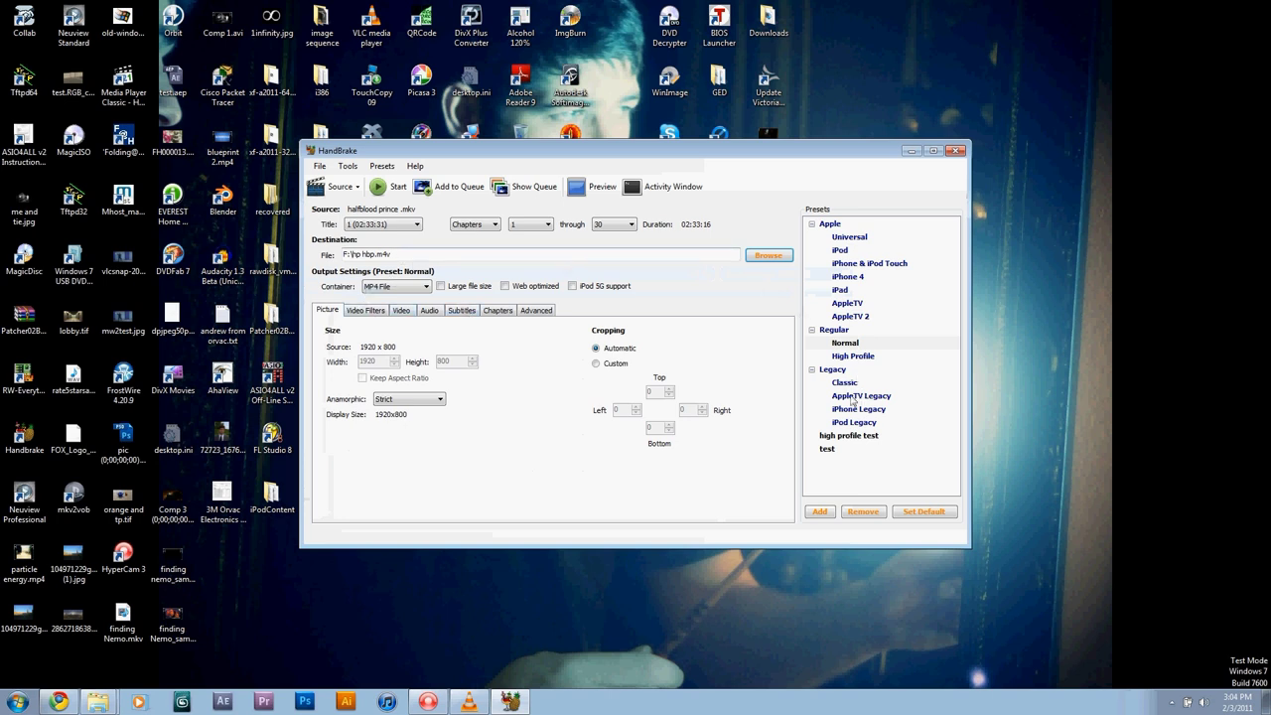
- Apply the high profile test preset and toggle the Keep Aspect Ratio option for the picture size
left_click(874, 437)
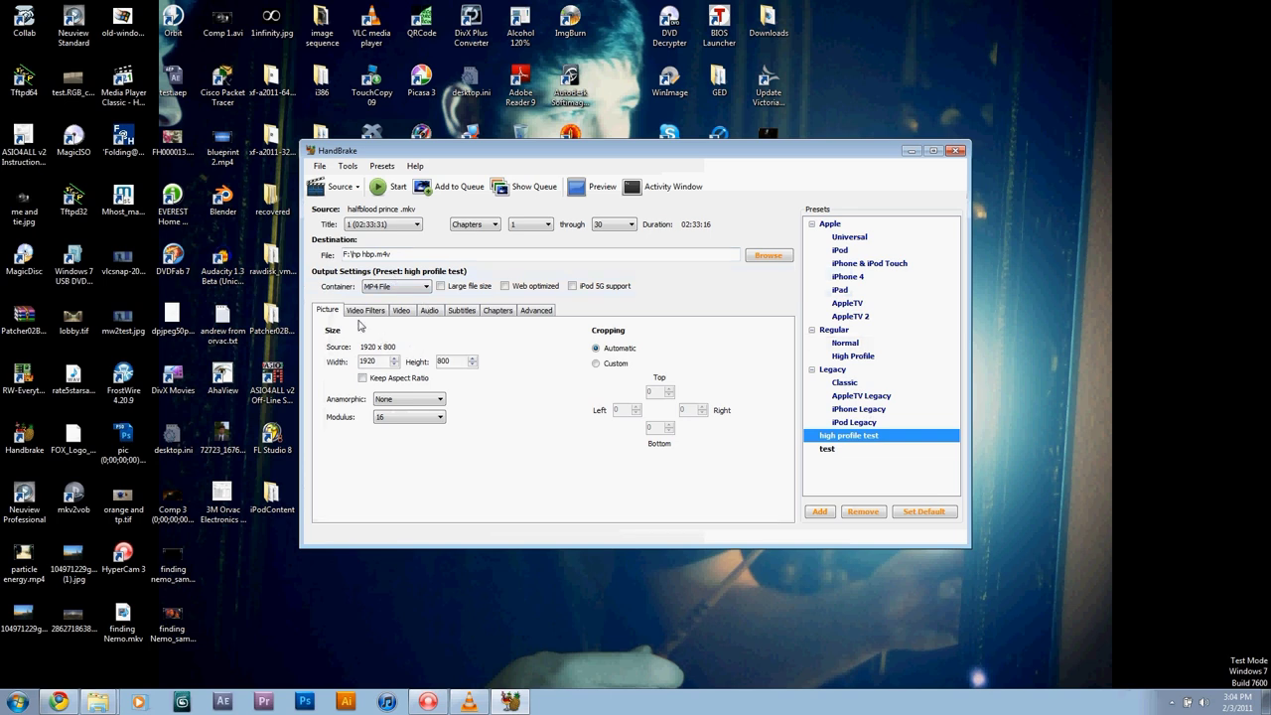
left_click(362, 379)
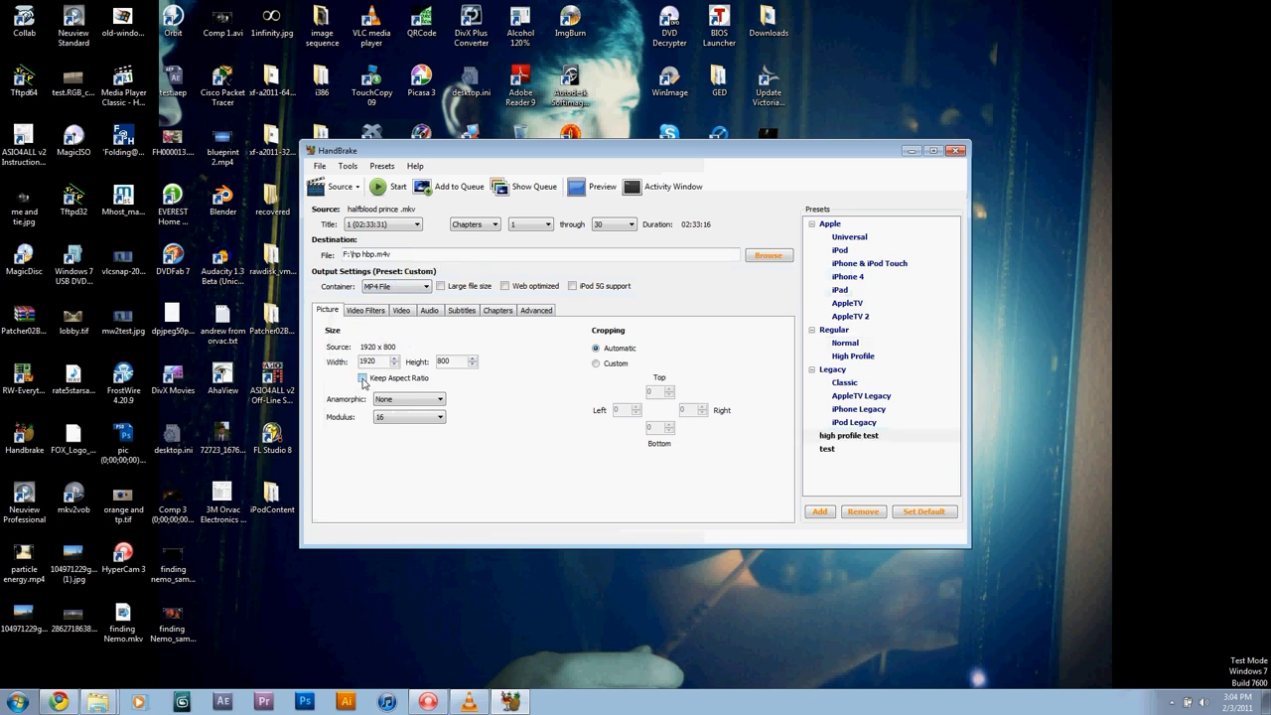
left_click(363, 378)
left_click(362, 378)
- Review the video filters, video quality, audio tracks, subtitles, chapter markers and advanced encoding settings
left_click(375, 312)
left_click(338, 311)
left_click(377, 311)
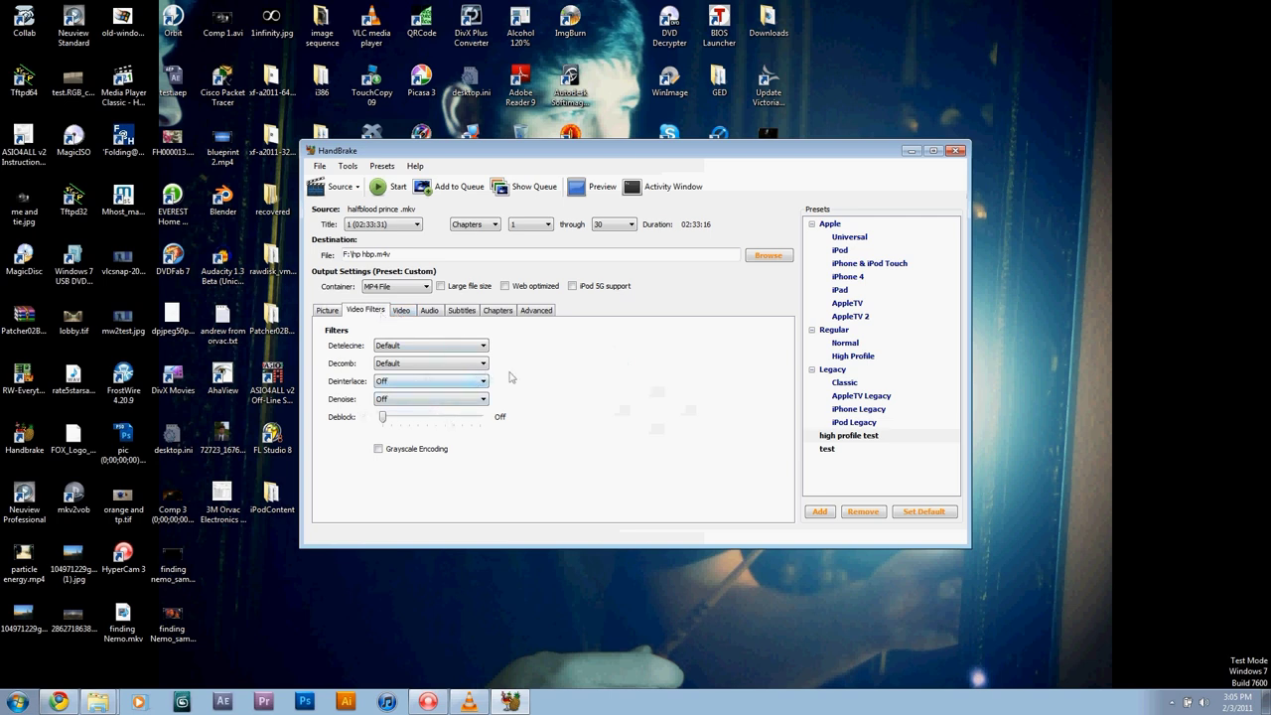
left_click(401, 311)
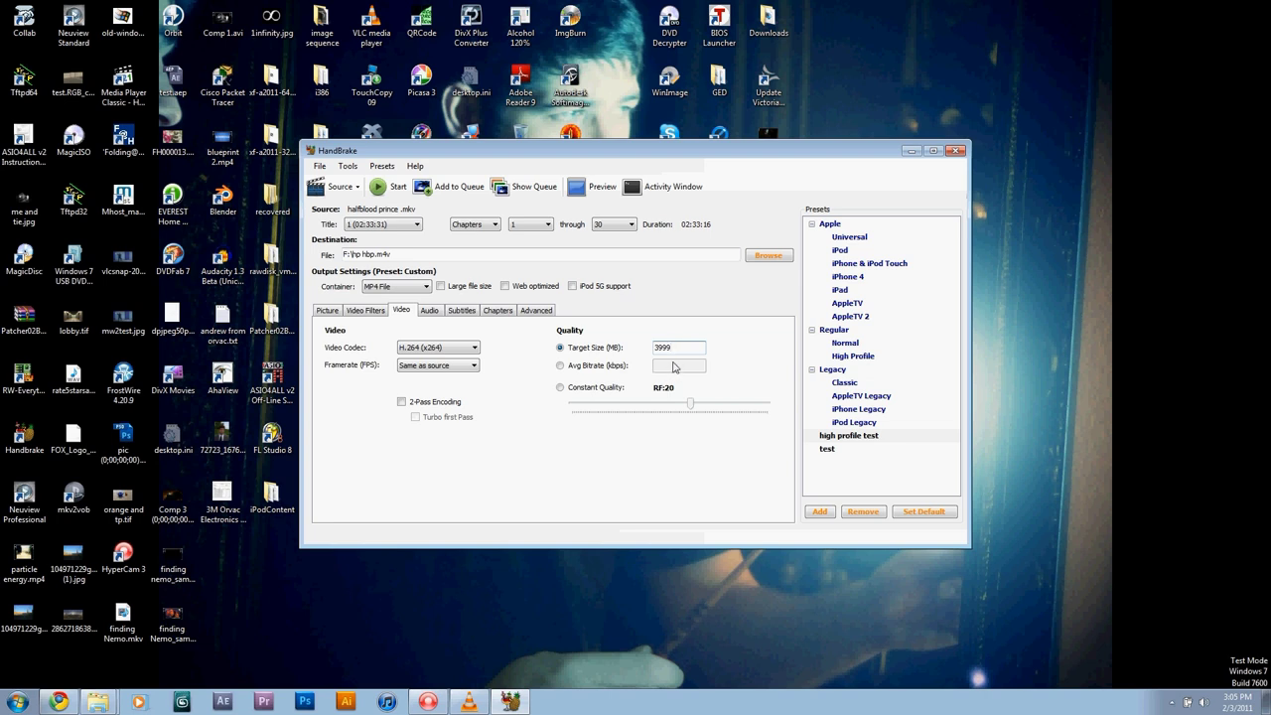
left_click(431, 310)
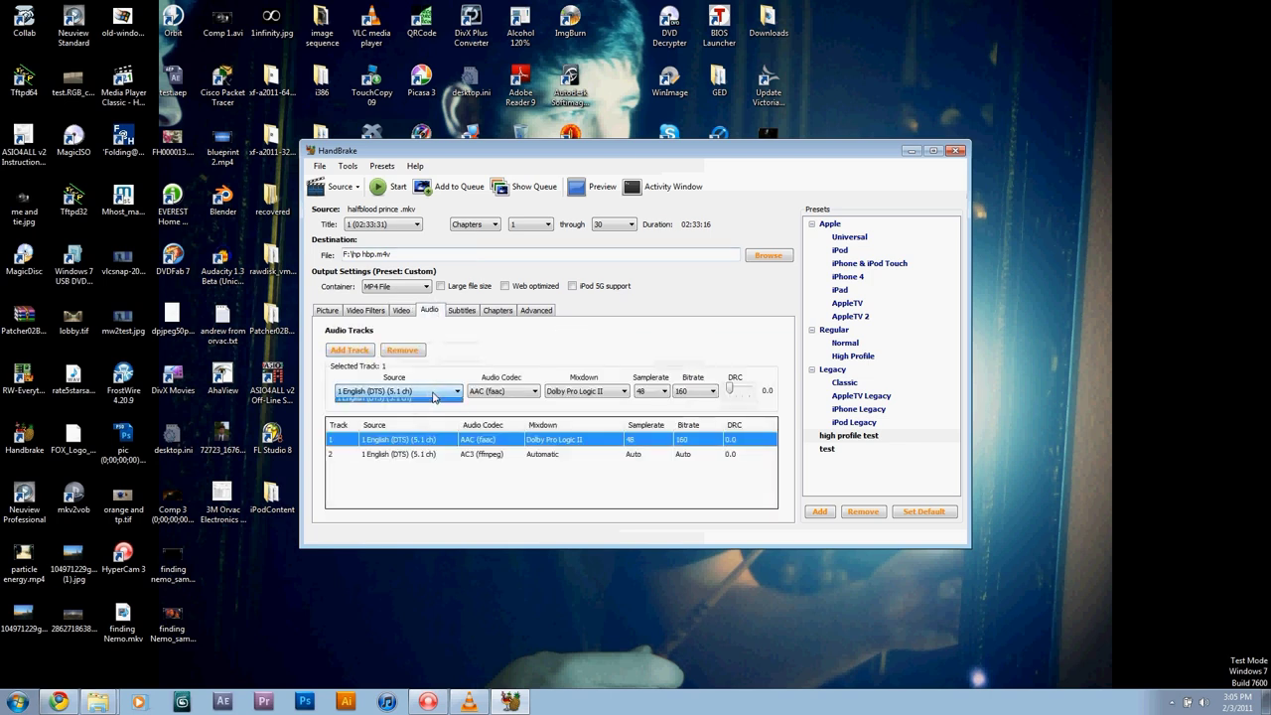
left_click(433, 396)
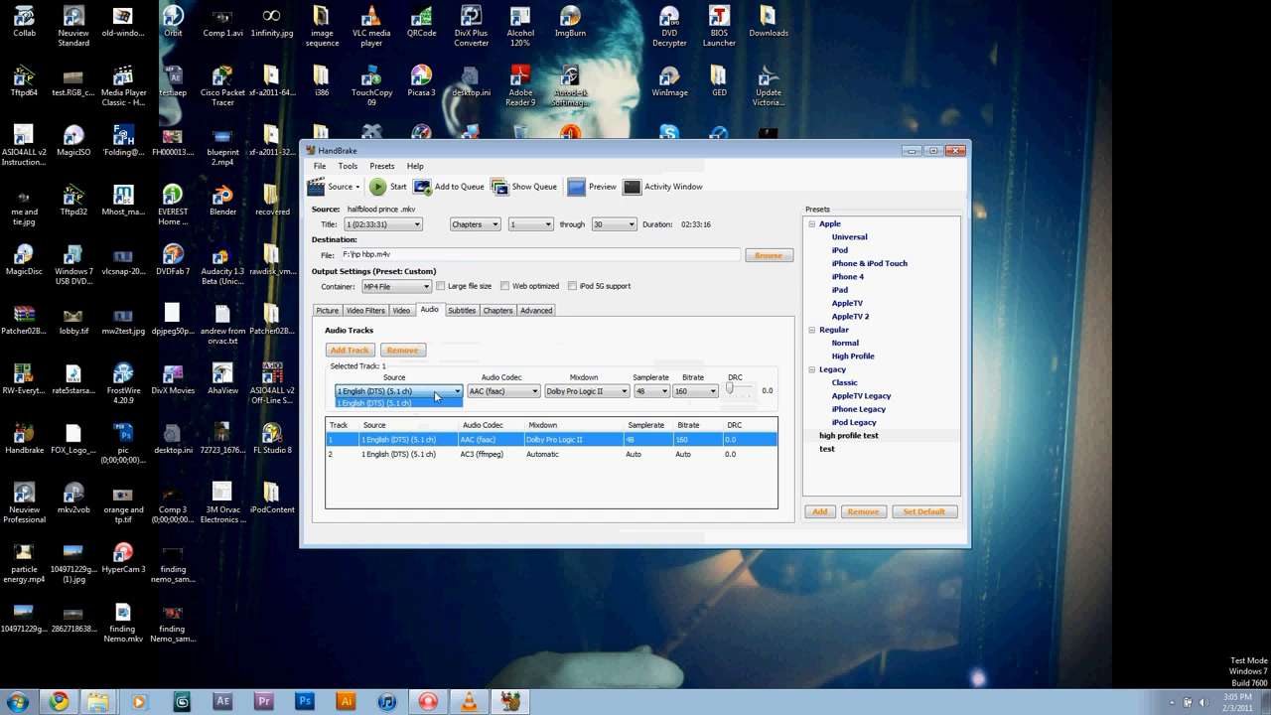
left_click(419, 460)
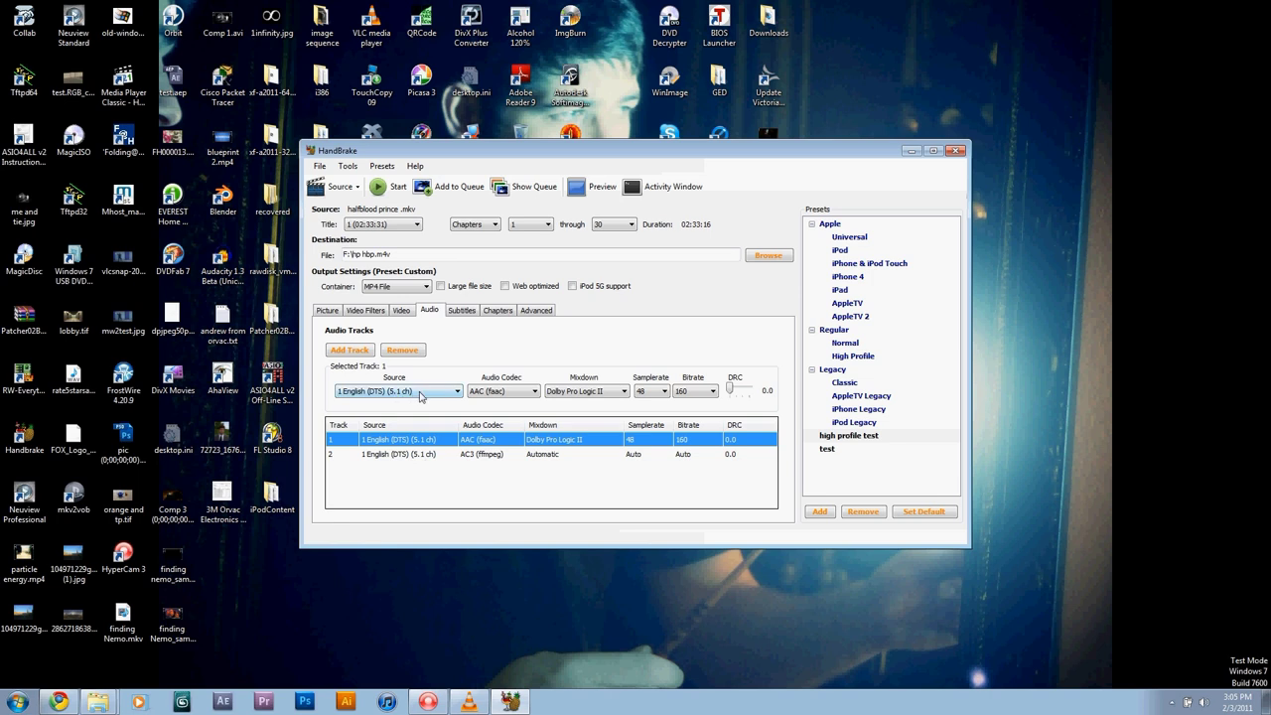
left_click(473, 311)
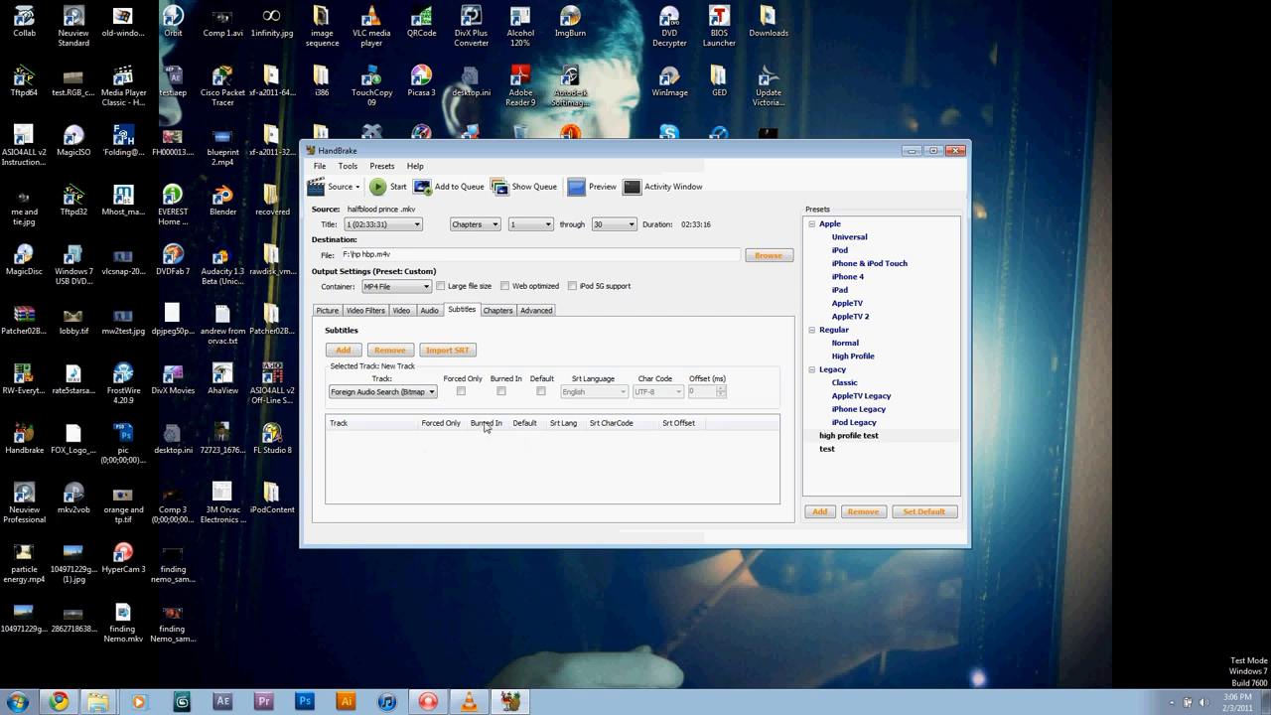
left_click(500, 310)
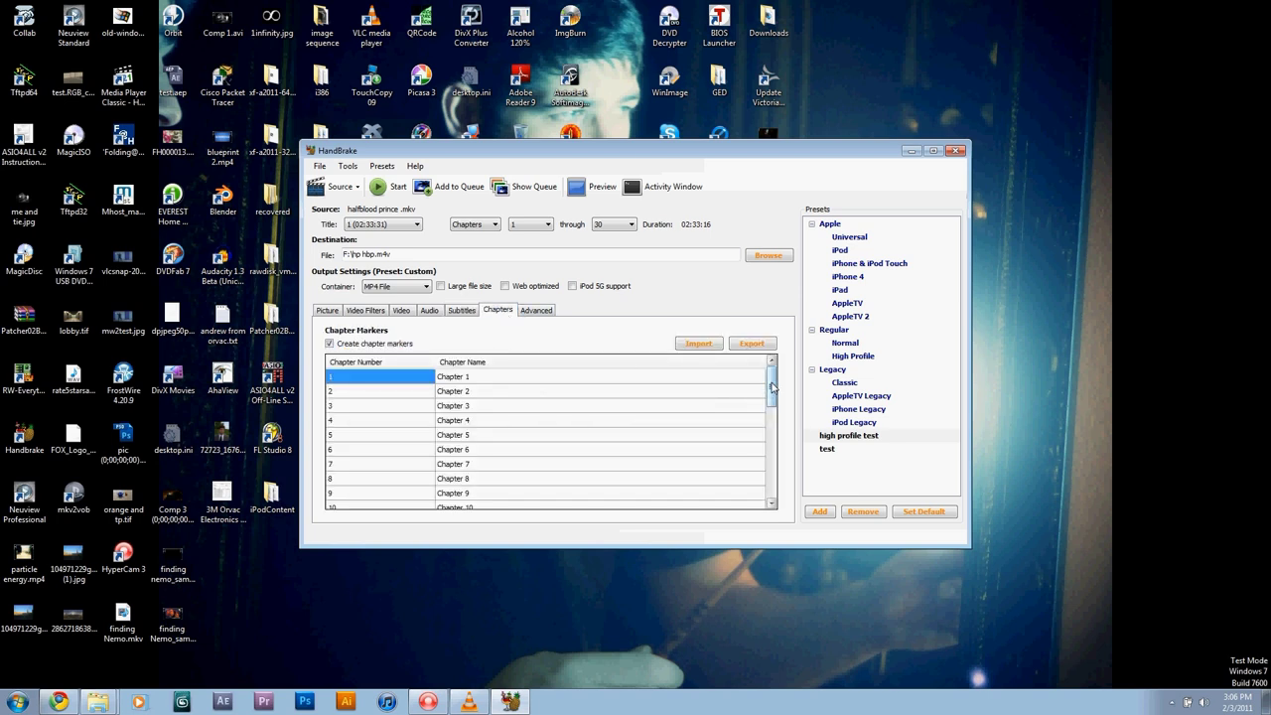
mouse_move(773, 387)
left_mouse_down()
mouse_move(772, 485)
mouse_move(773, 389)
left_mouse_up()
left_click(536, 311)
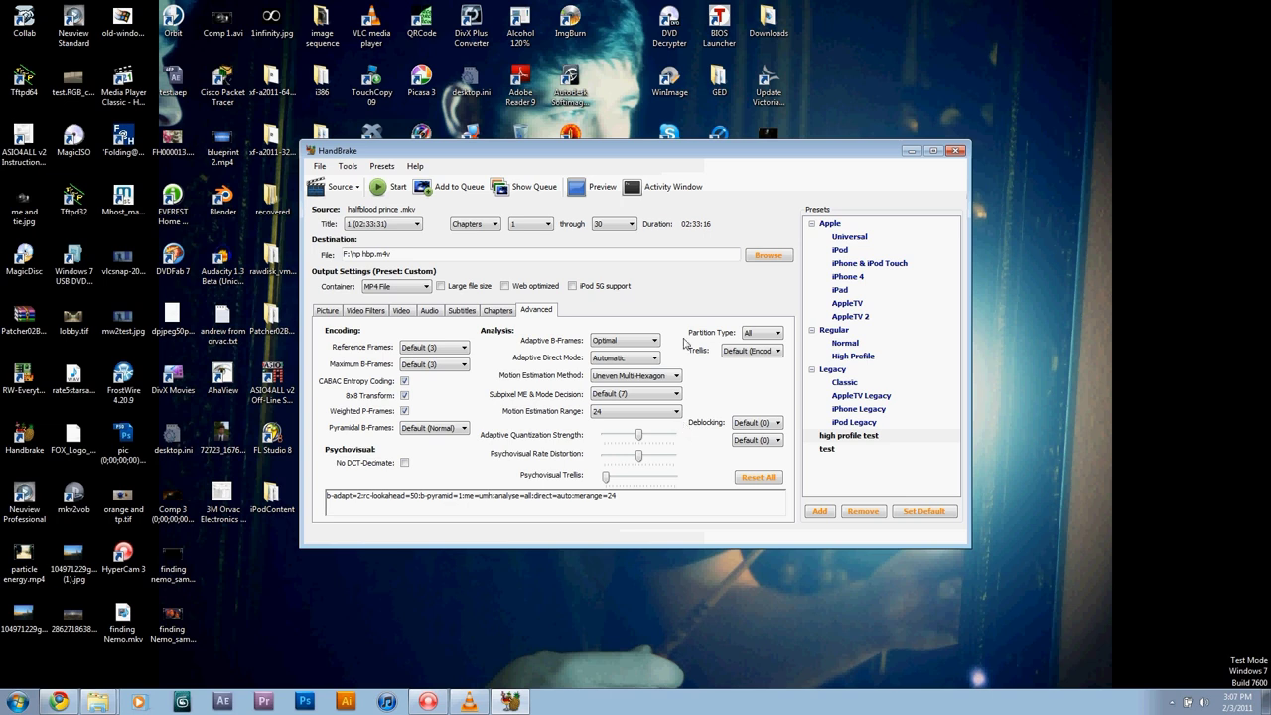
- Open the video preview and set it to start at preview 3
left_click(596, 187)
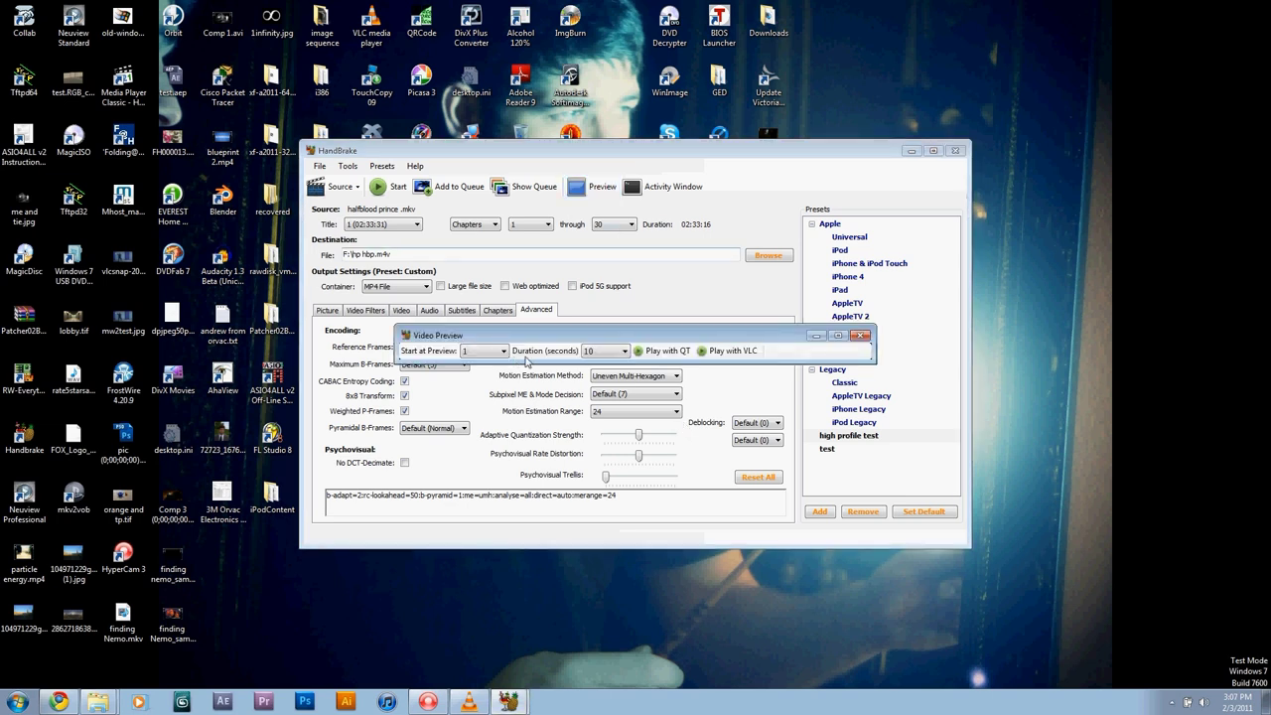
left_click(500, 352)
left_click(496, 374)
left_click(502, 353)
left_click(496, 382)
left_click(502, 352)
left_click(504, 353)
- Set the preview duration to 5 seconds and start encoding the preview for playback with QT
left_click(624, 351)
left_click(615, 368)
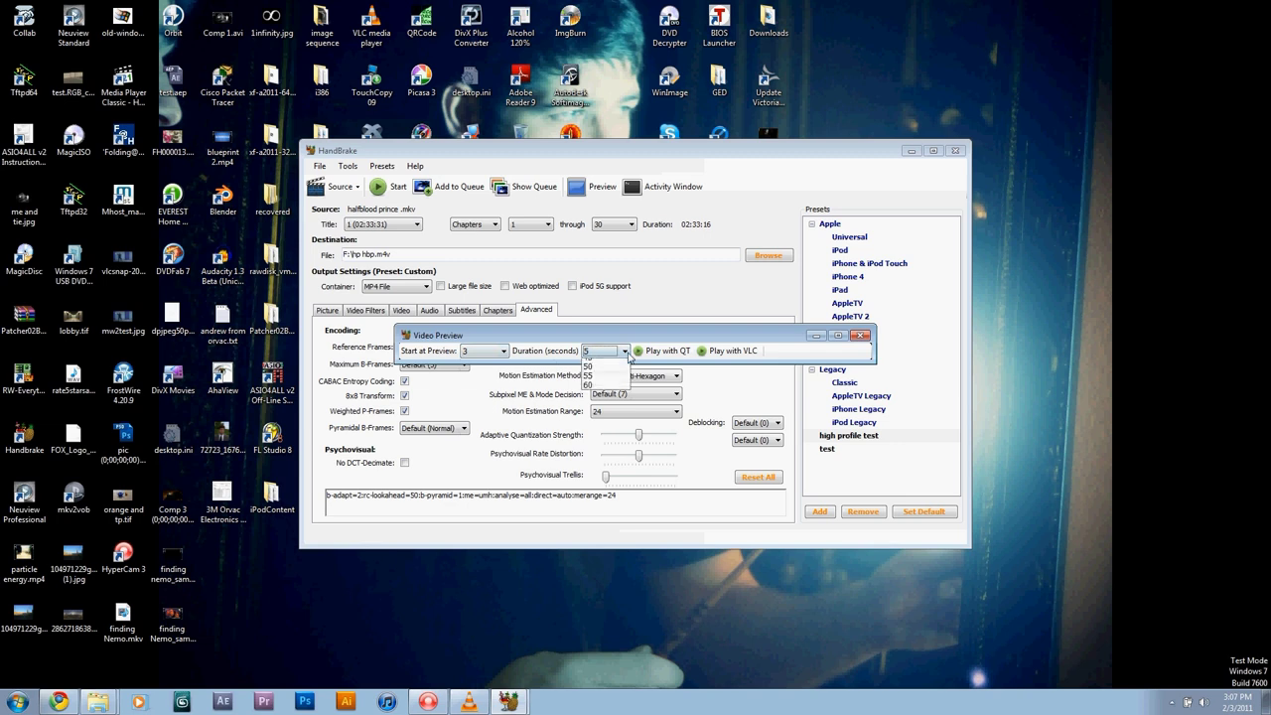
left_click(626, 353)
left_click(627, 352)
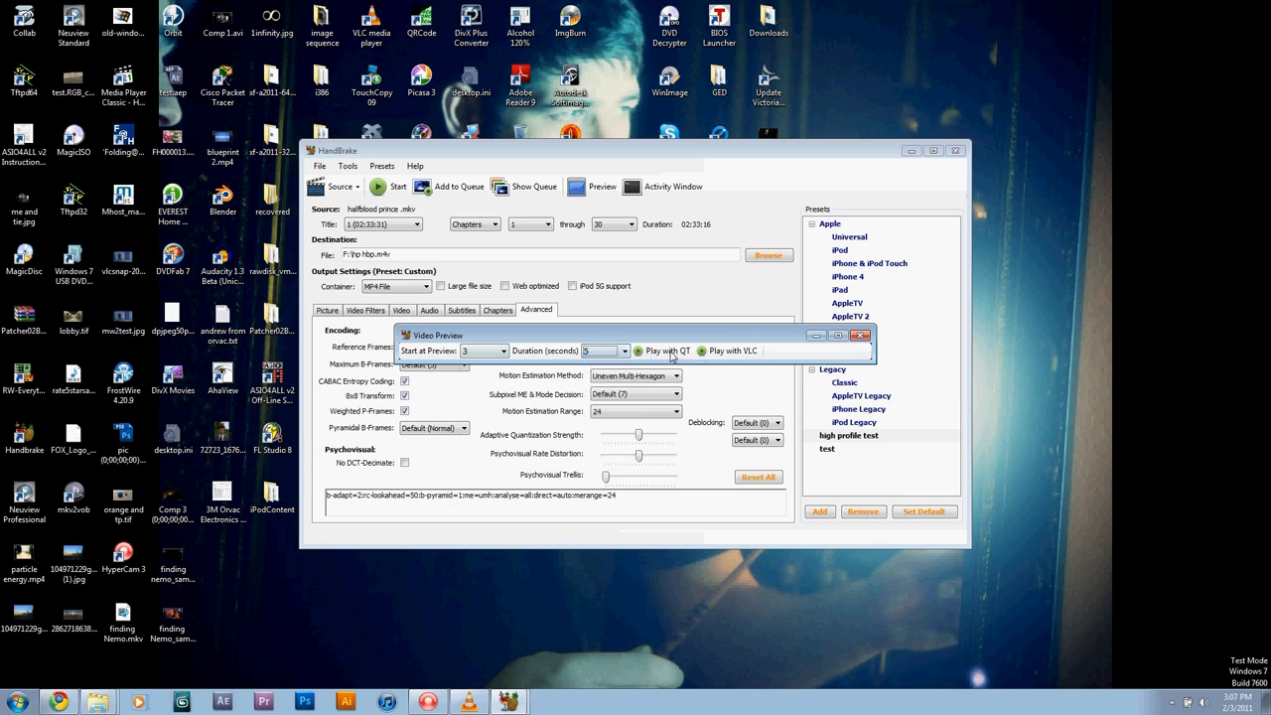
left_click(672, 354)
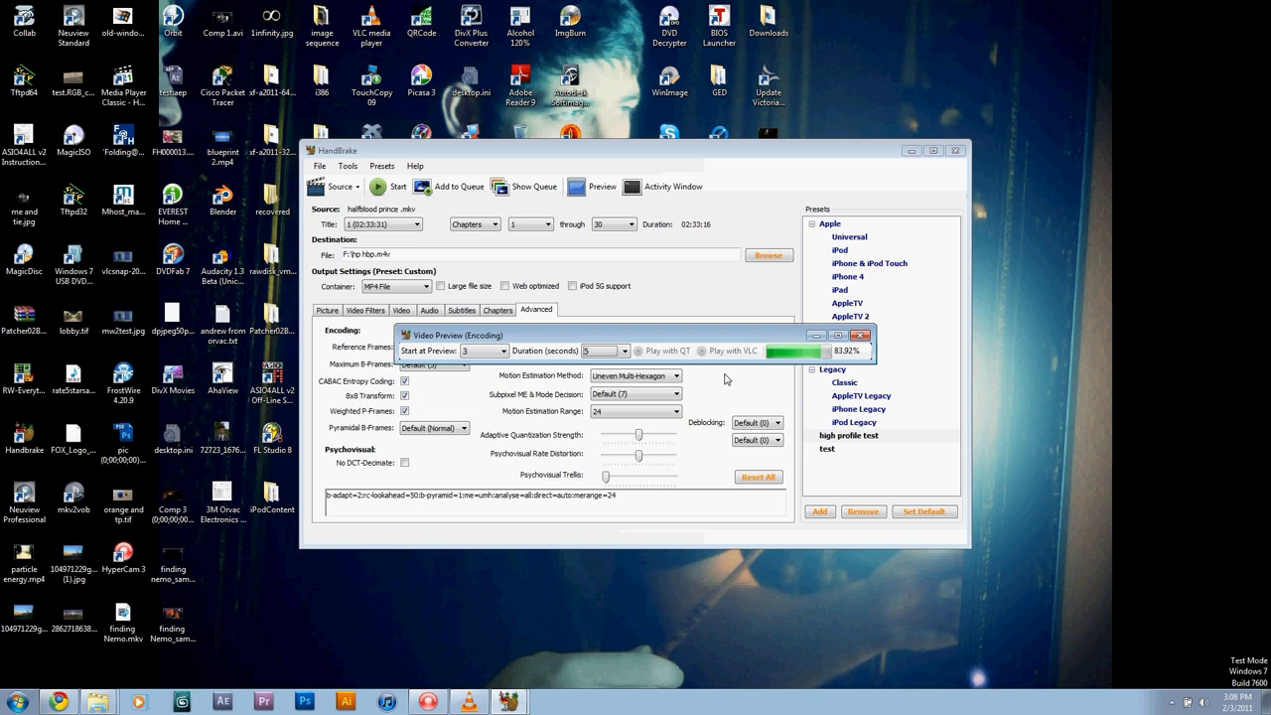
- Abort the preview encoding by closing the preview, and dismiss the resulting error and crash dialogs
left_click(861, 335)
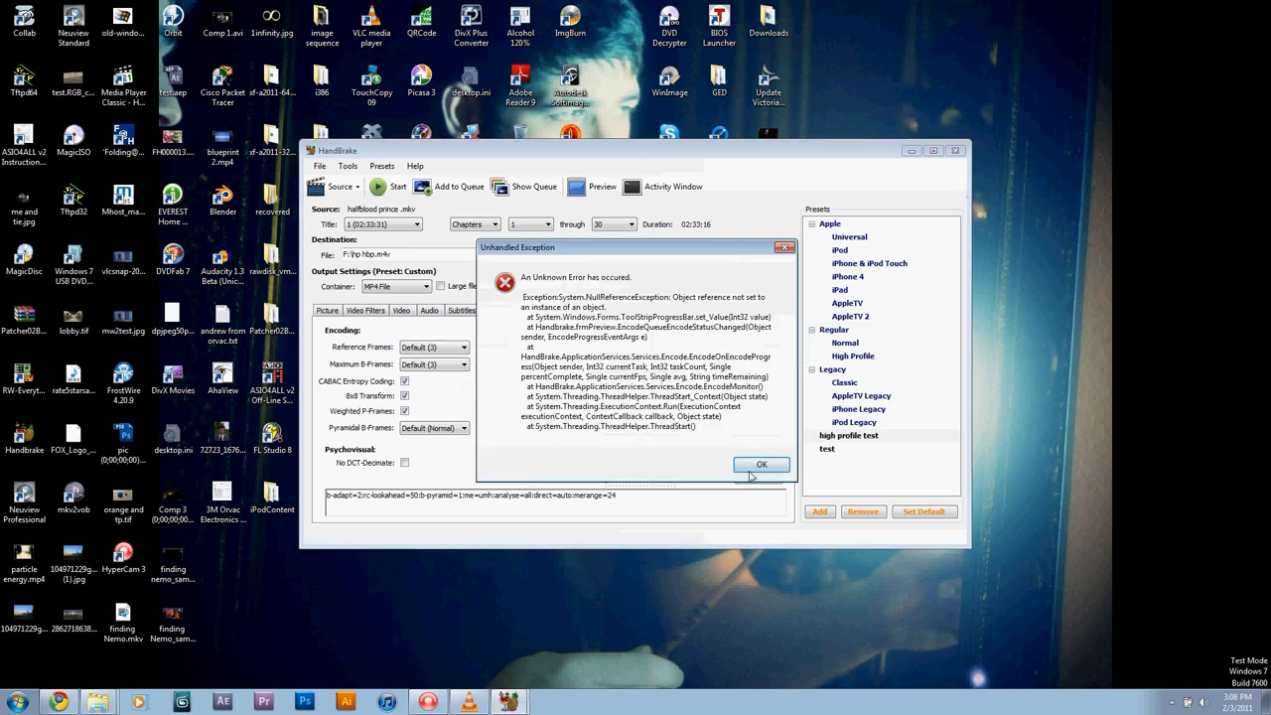
left_click(751, 471)
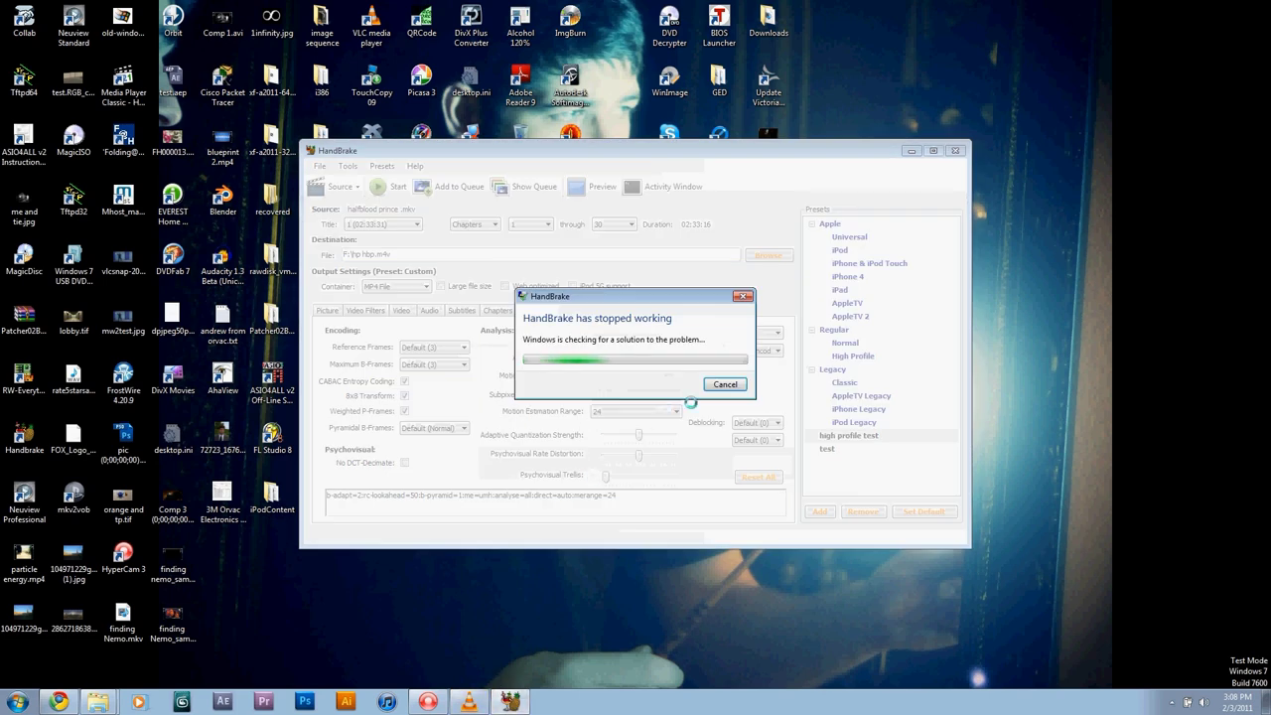
left_click(726, 384)
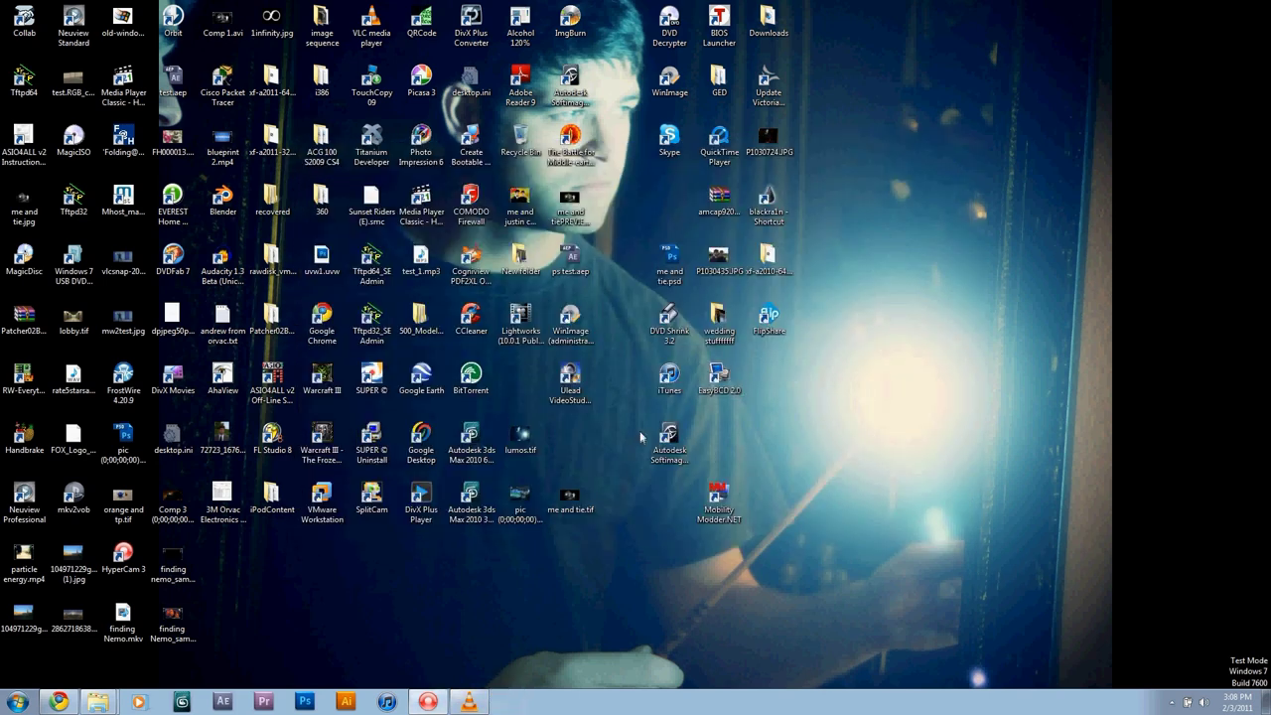
- Switch to VLC and play #6 Harry Potter & The Half Blood Prince.mp4 in full screen
left_click(470, 703)
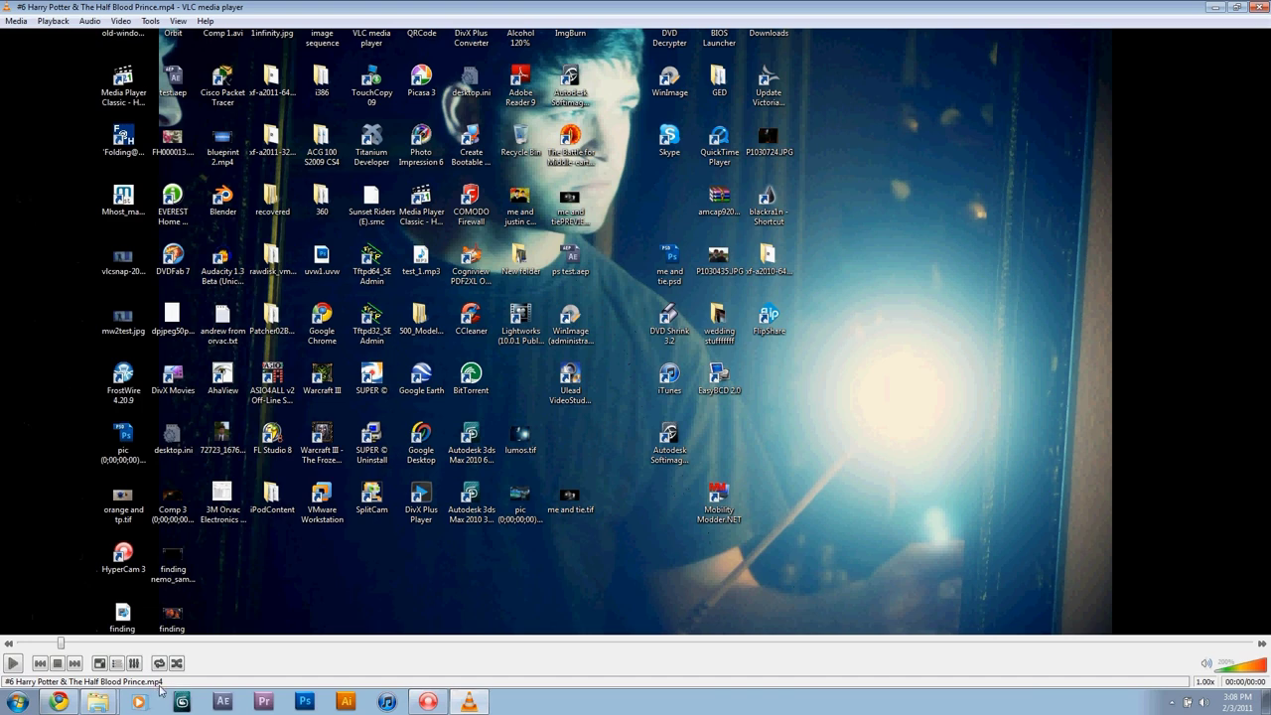
left_click(14, 663)
left_click(14, 664)
left_click(100, 663)
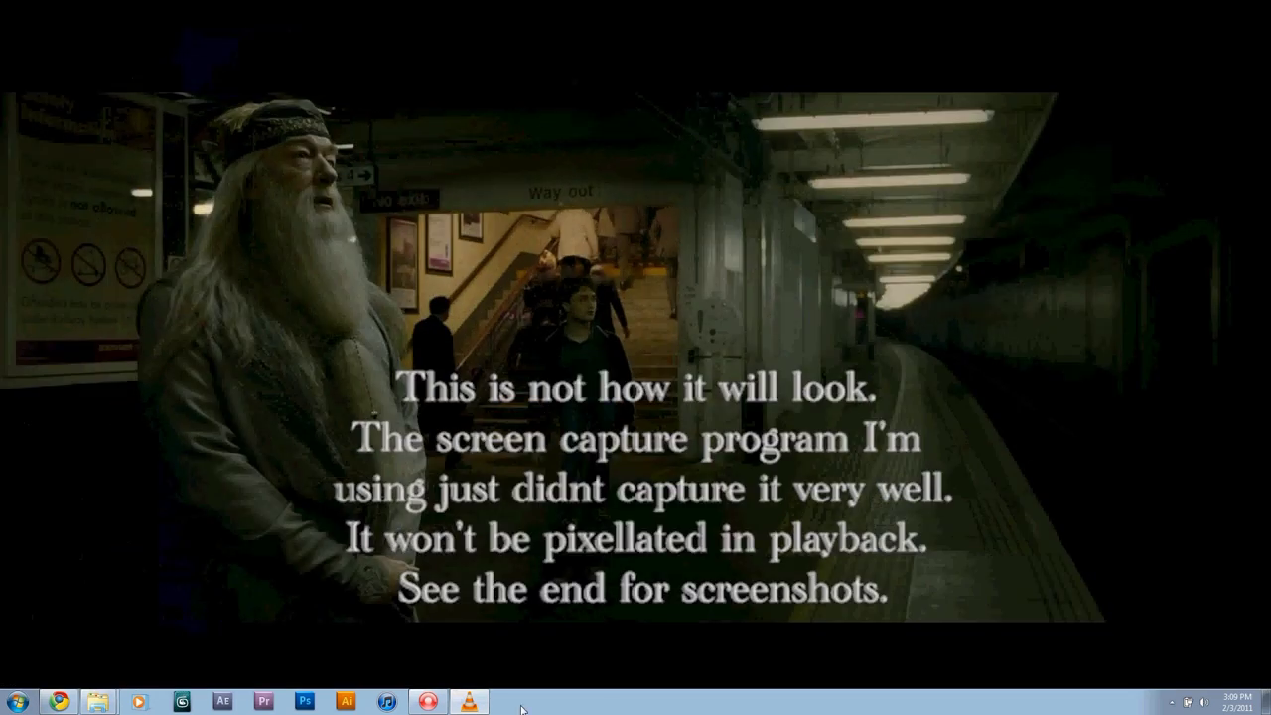